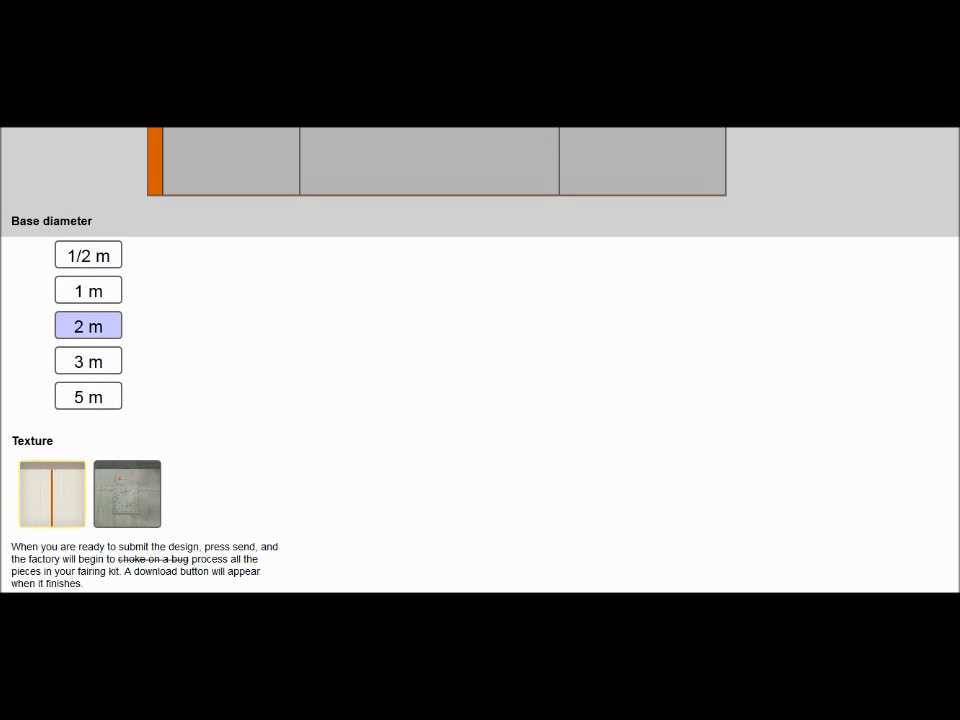
- Try the 3 m base diameter on the fairing outline and switch back to 2 m to compare the shapes
left_click(88, 361)
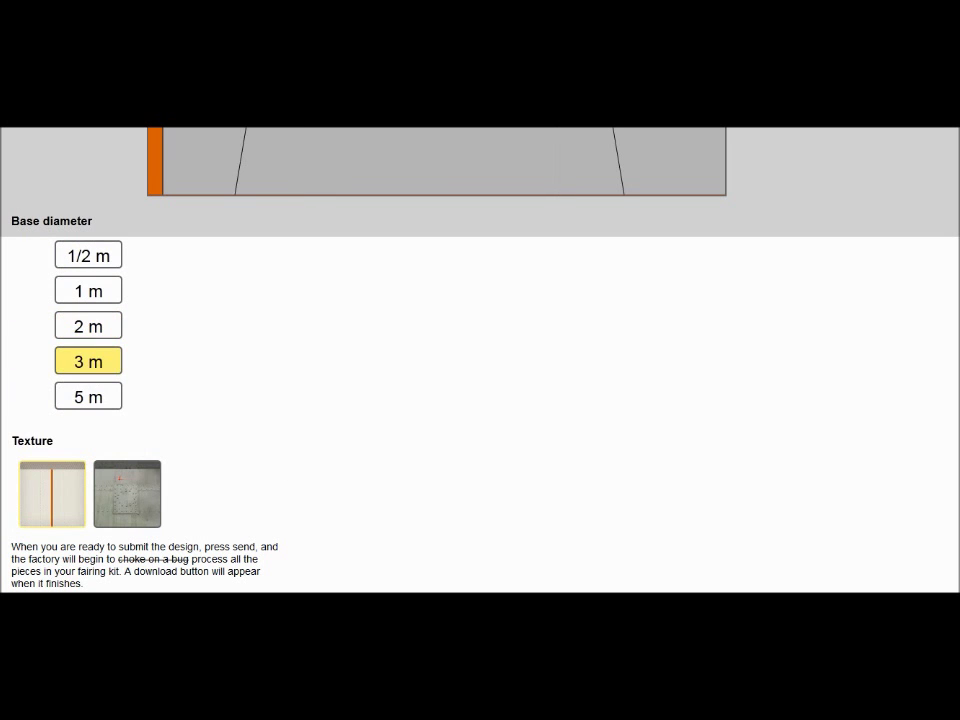
scroll(88, 396, "up", 6)
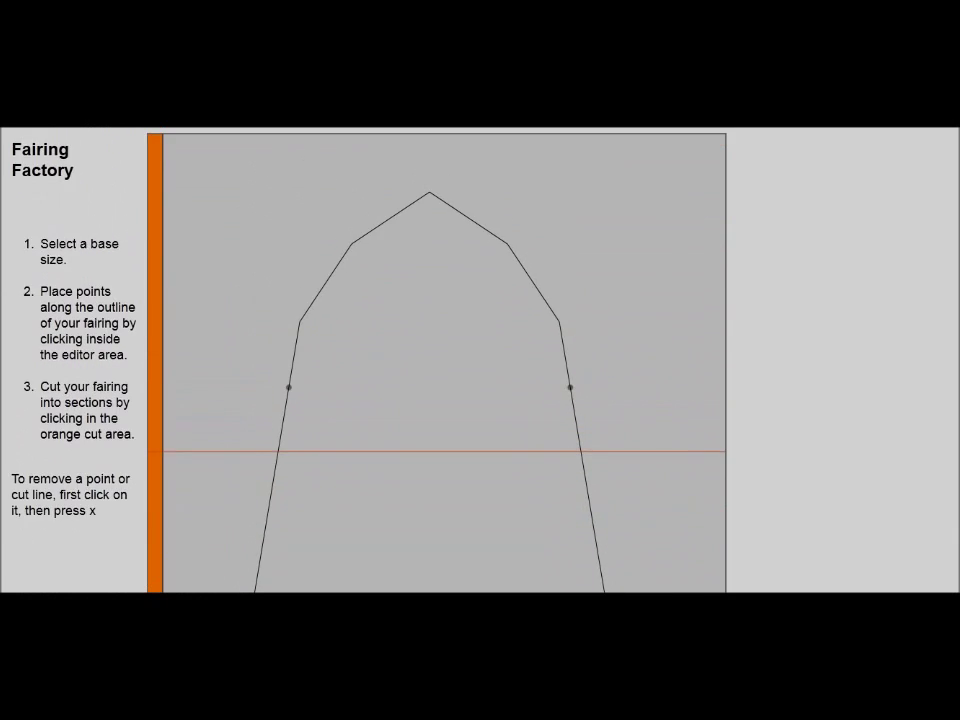
scroll(88, 430, "down", 5)
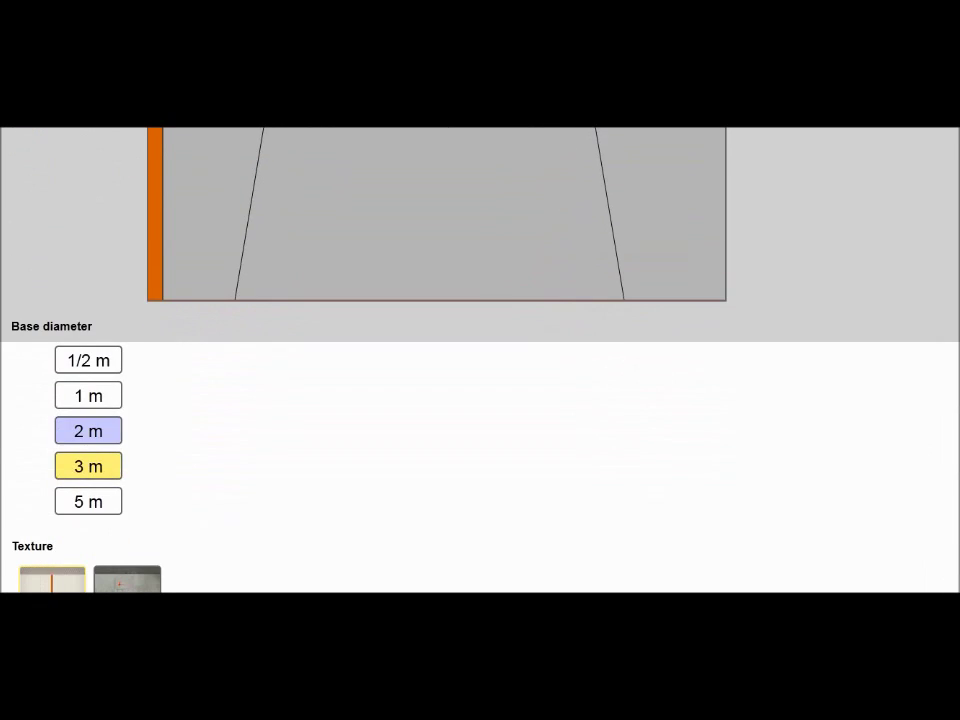
left_click(88, 430)
scroll(88, 430, "up", 6)
scroll(88, 384, "down", 6)
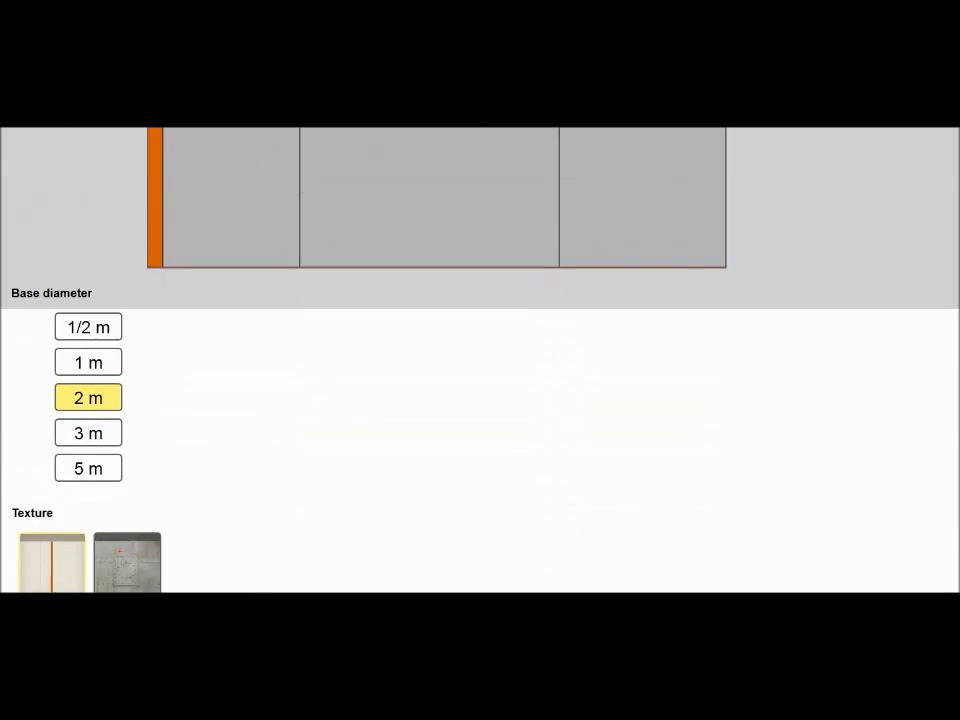
- Set the fairing's base diameter to 3 m
left_click(88, 384)
scroll(88, 384, "up", 5)
scroll(88, 384, "down", 2)
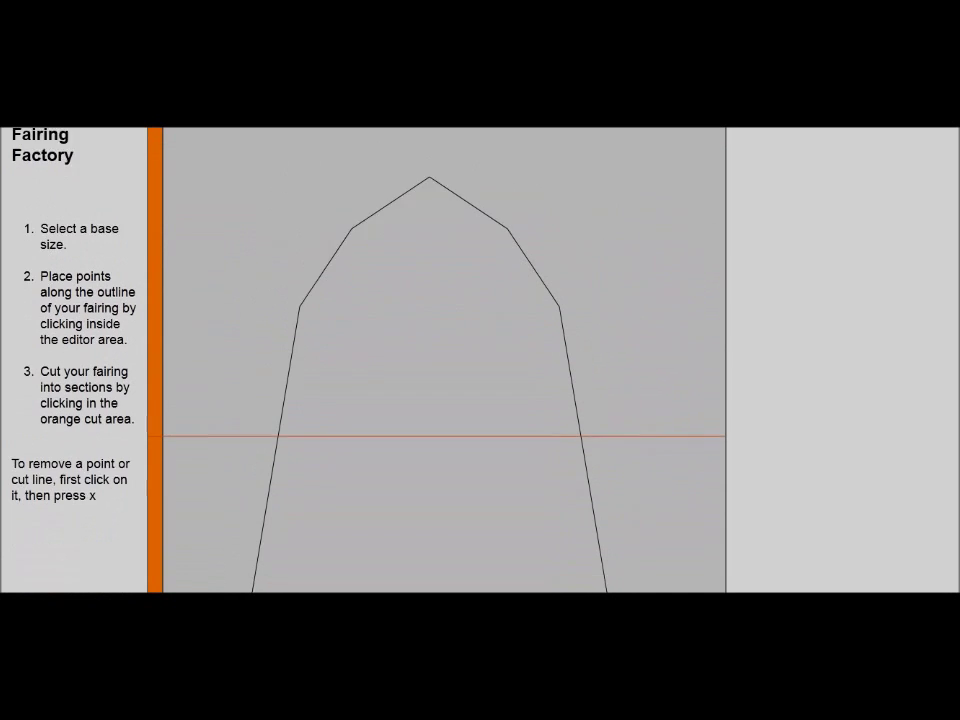
scroll(480, 360, "down", 2)
scroll(480, 360, "up", 4)
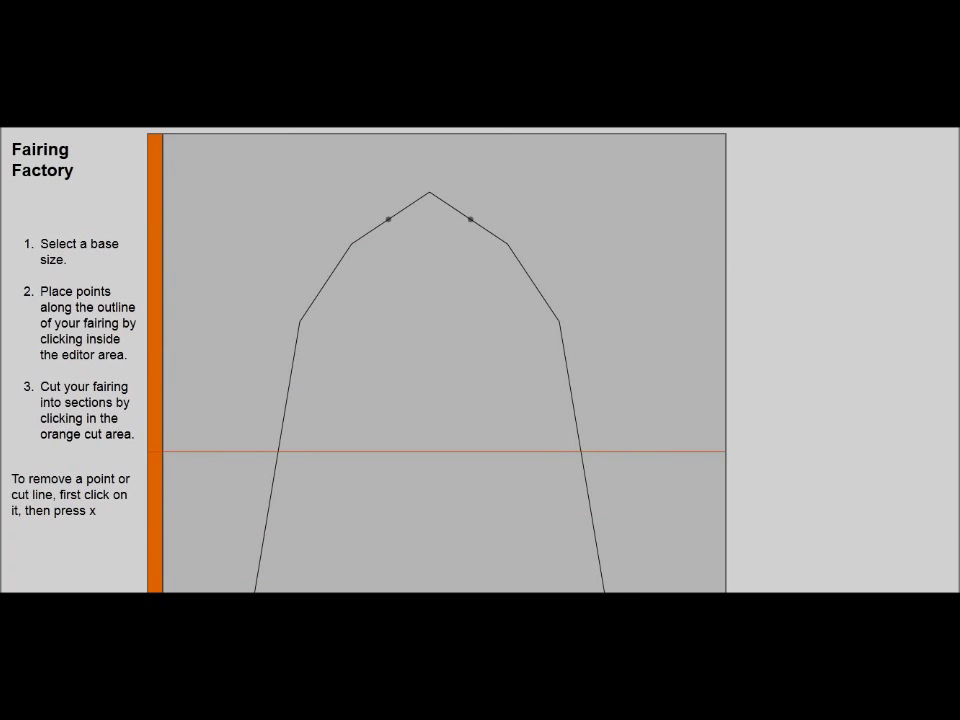
- Add a point between the nose tip and the upper corner to round the nose, and lower the tip slightly
mouse_move(391, 217)
left_mouse_down()
mouse_move(381, 223)
mouse_move(414, 201)
mouse_move(391, 217)
left_mouse_up()
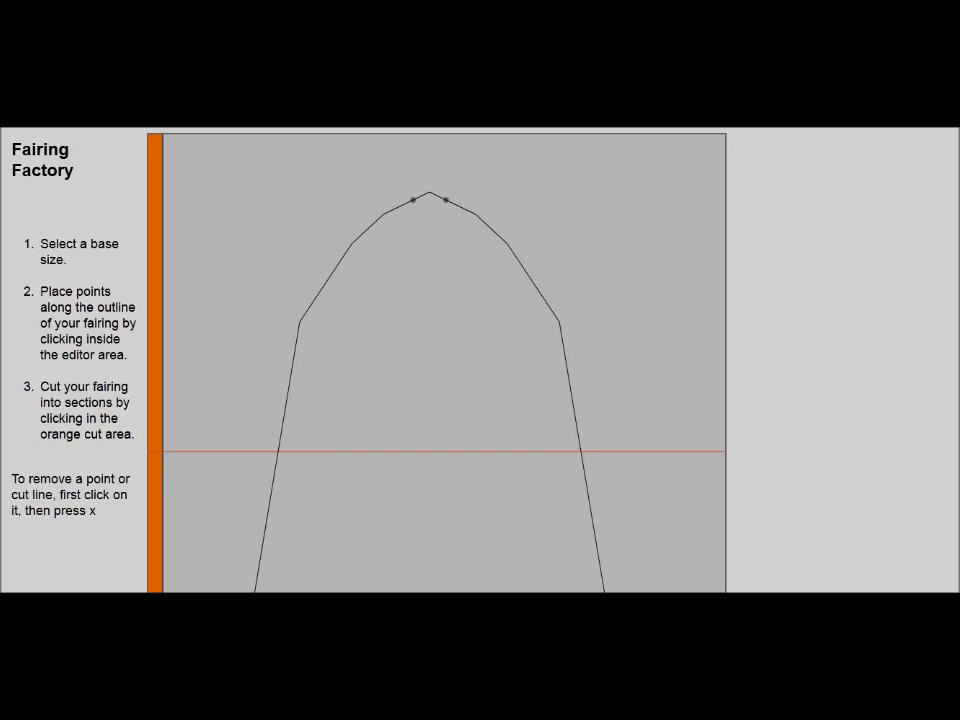
left_click(429, 185)
mouse_move(429, 185)
left_mouse_down()
mouse_move(429, 163)
mouse_move(429, 209)
mouse_move(429, 141)
mouse_move(429, 195)
left_mouse_up()
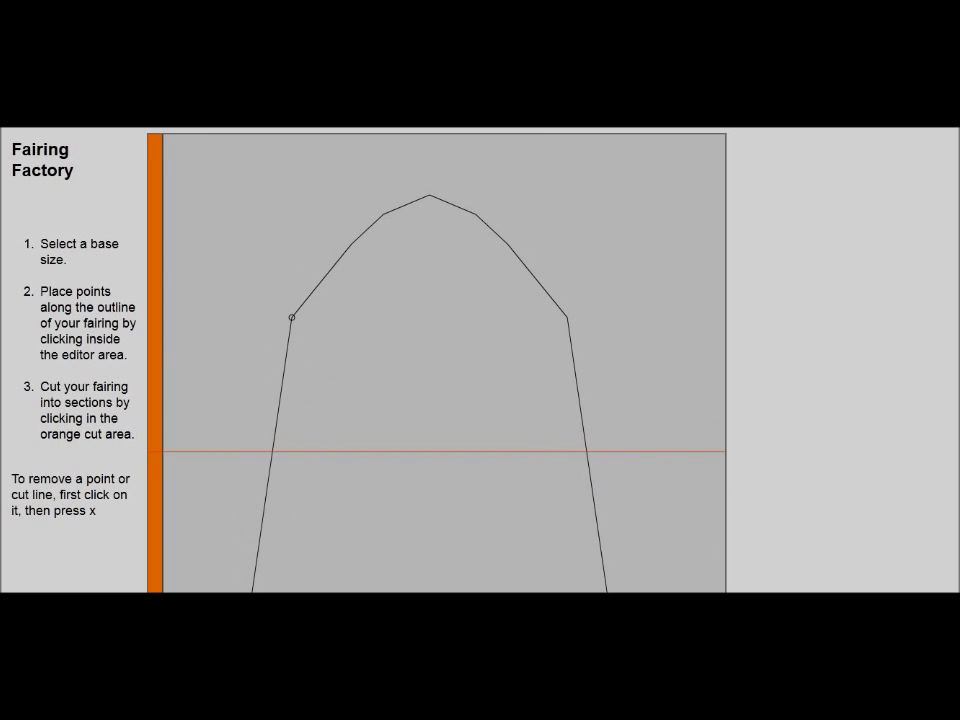
- Narrow the lower side with an inward point and raise another point from the base edge to form a stepped shoulder
left_click_drag(598, 534, 580, 527)
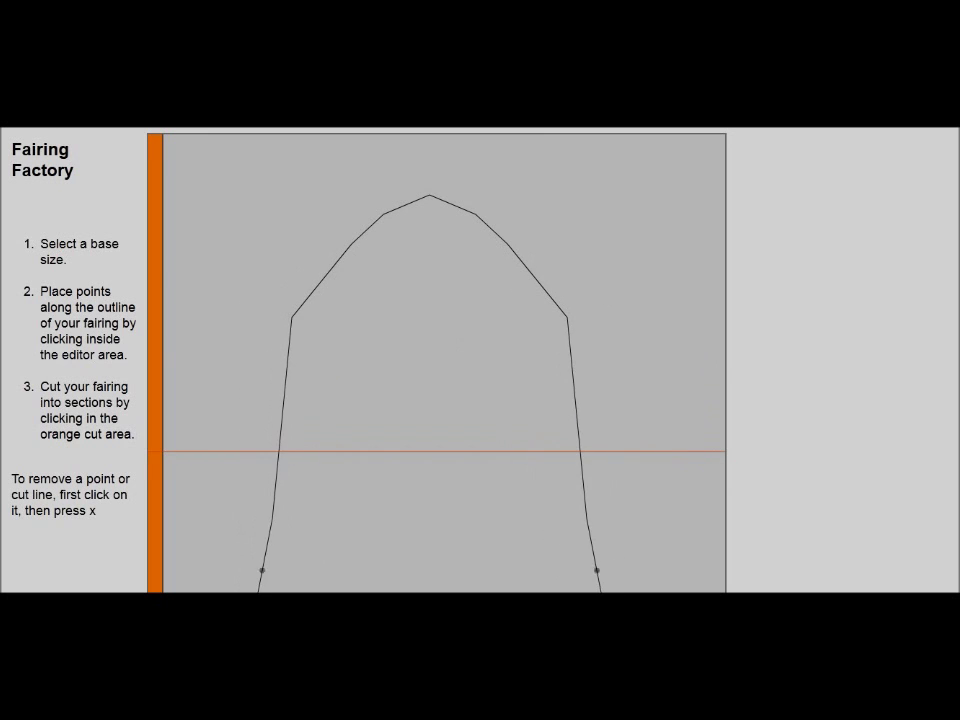
scroll(480, 360, "down", 3)
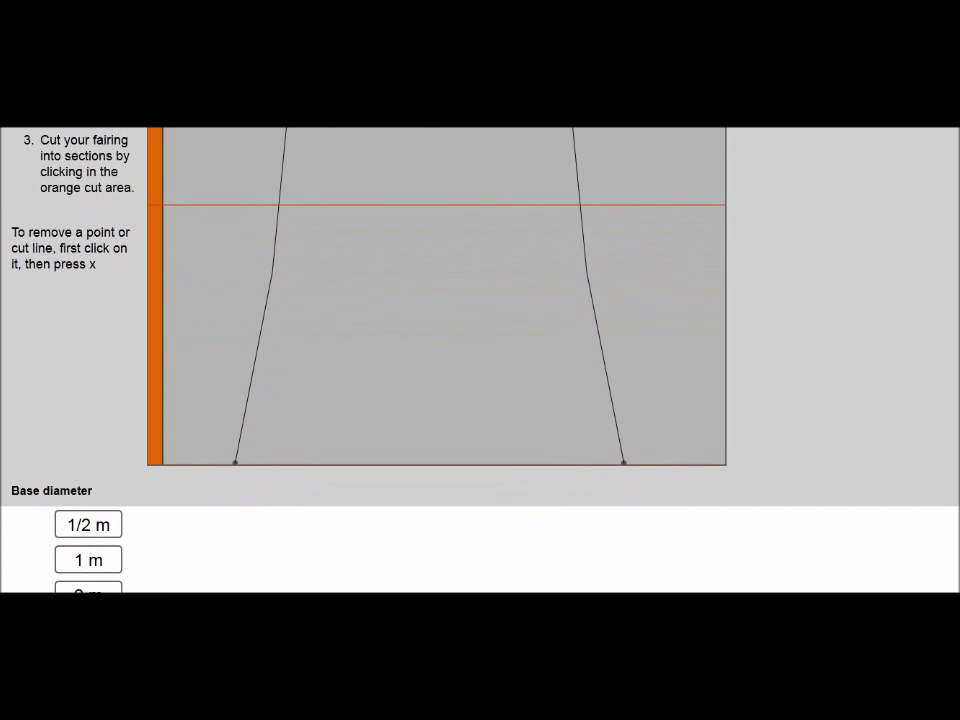
left_click_drag(623, 458, 619, 309)
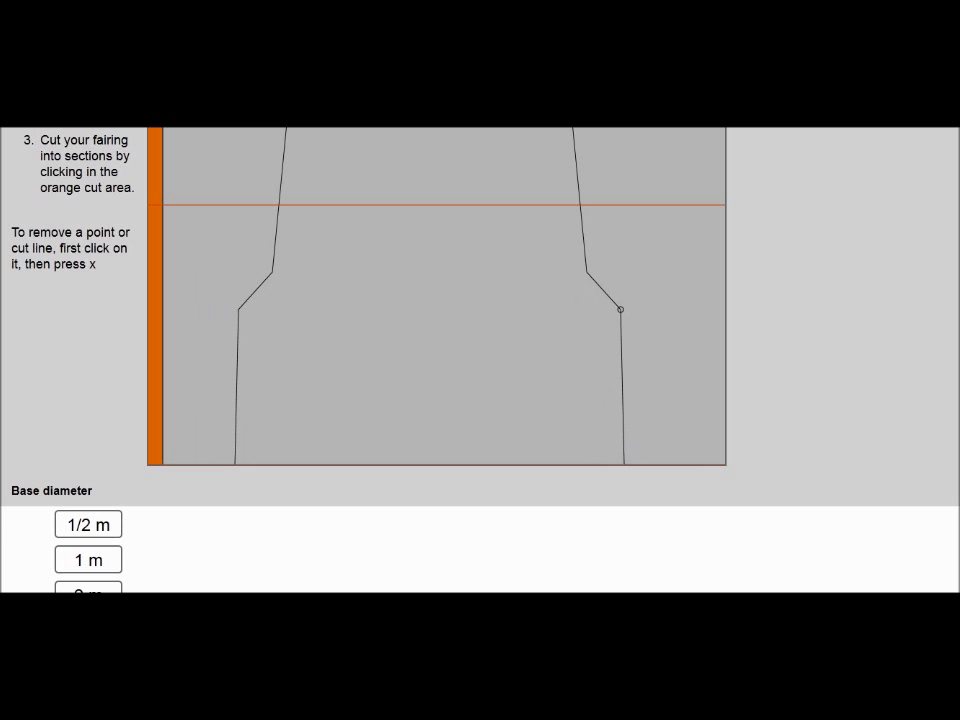
- Move the existing cut line up to just below the nose and add two more cut lines beneath it
scroll(480, 360, "up", 3)
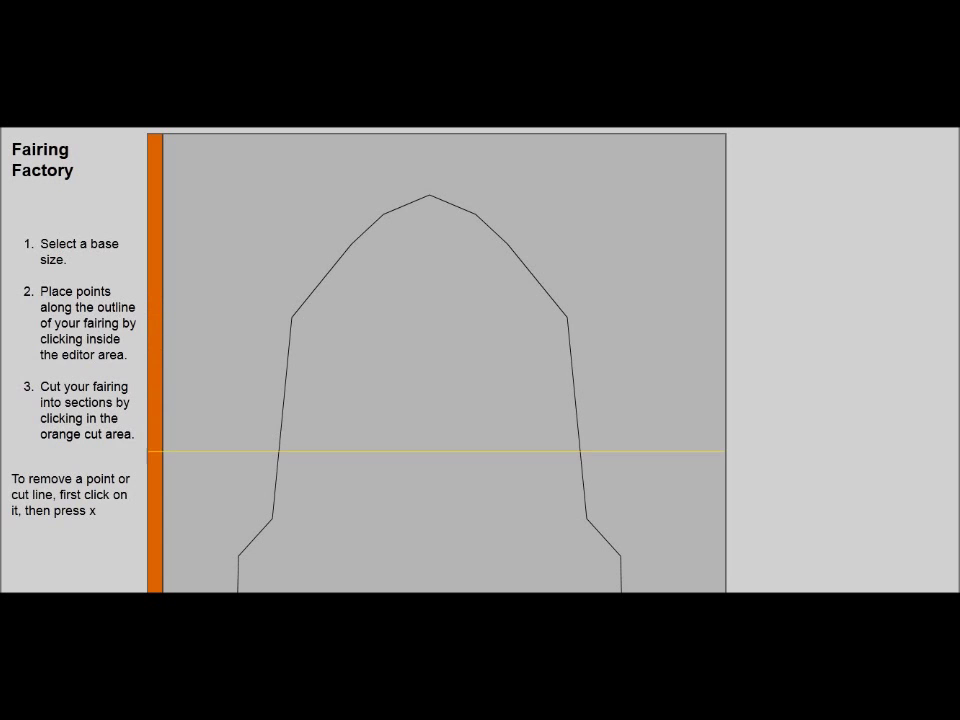
left_click_drag(155, 452, 155, 262)
left_click(155, 349)
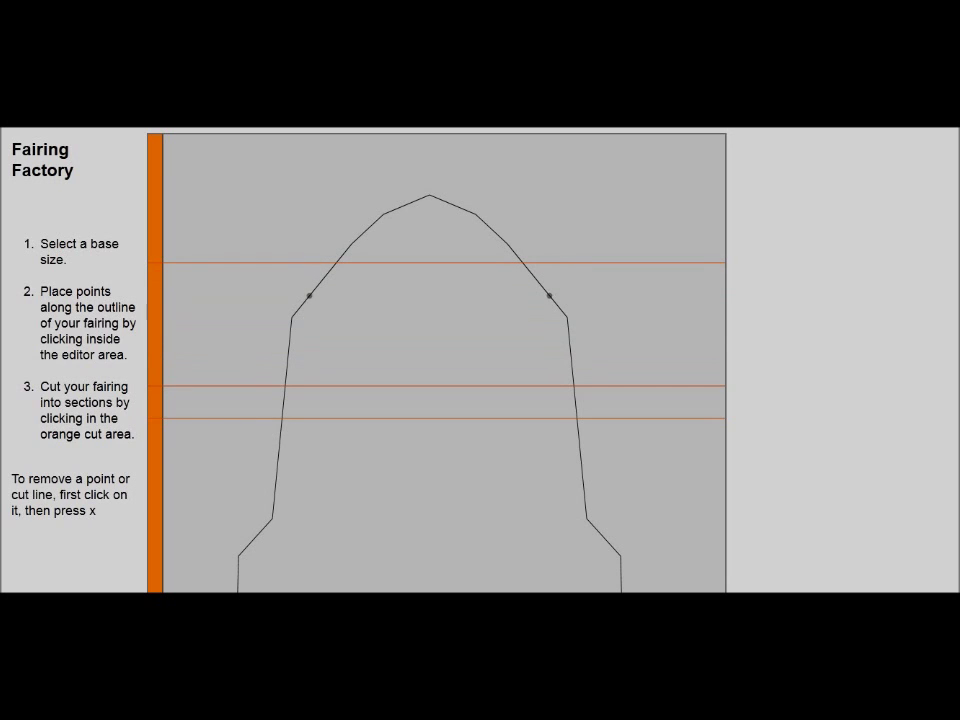
- Move the middle of the three cut lines slightly upward and delete it
scroll(480, 360, "down", 2)
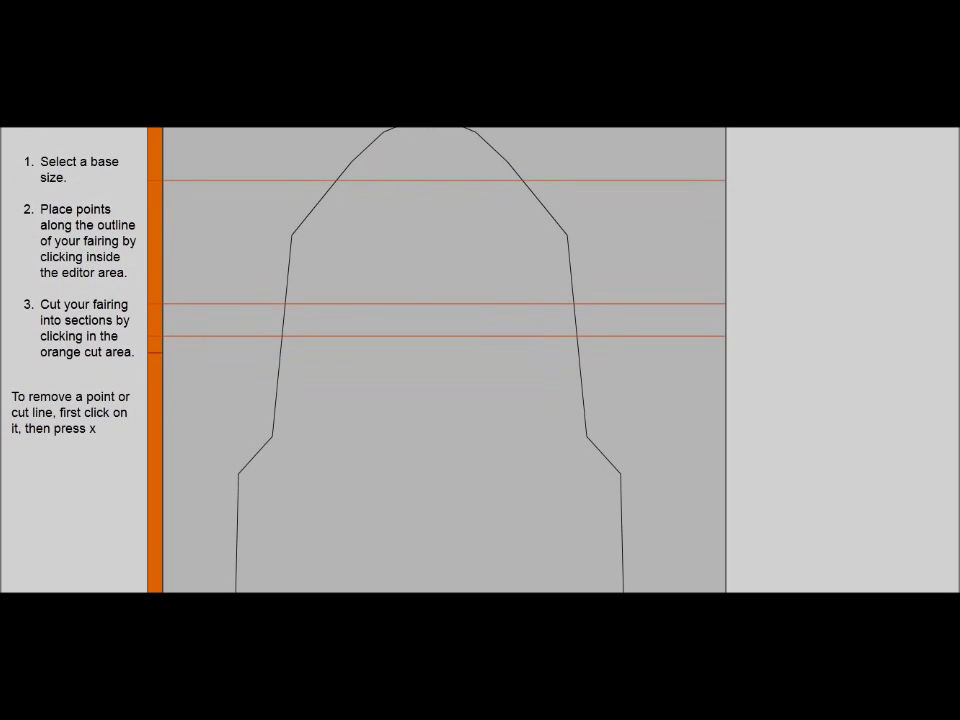
scroll(436, 360, "up", 2)
left_click(155, 386)
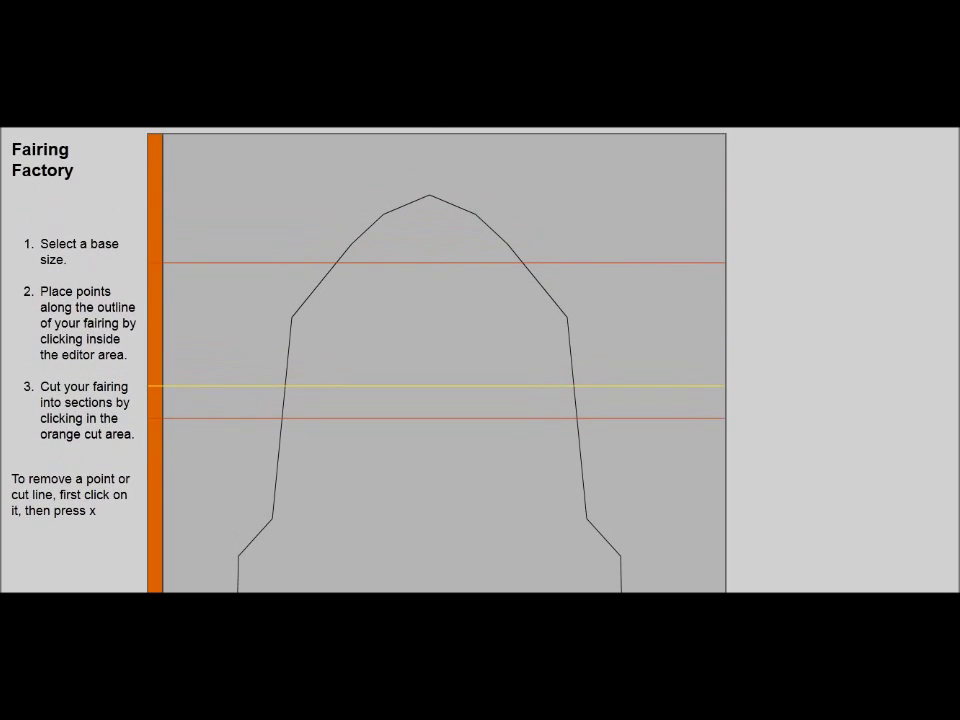
left_click_drag(155, 386, 155, 359)
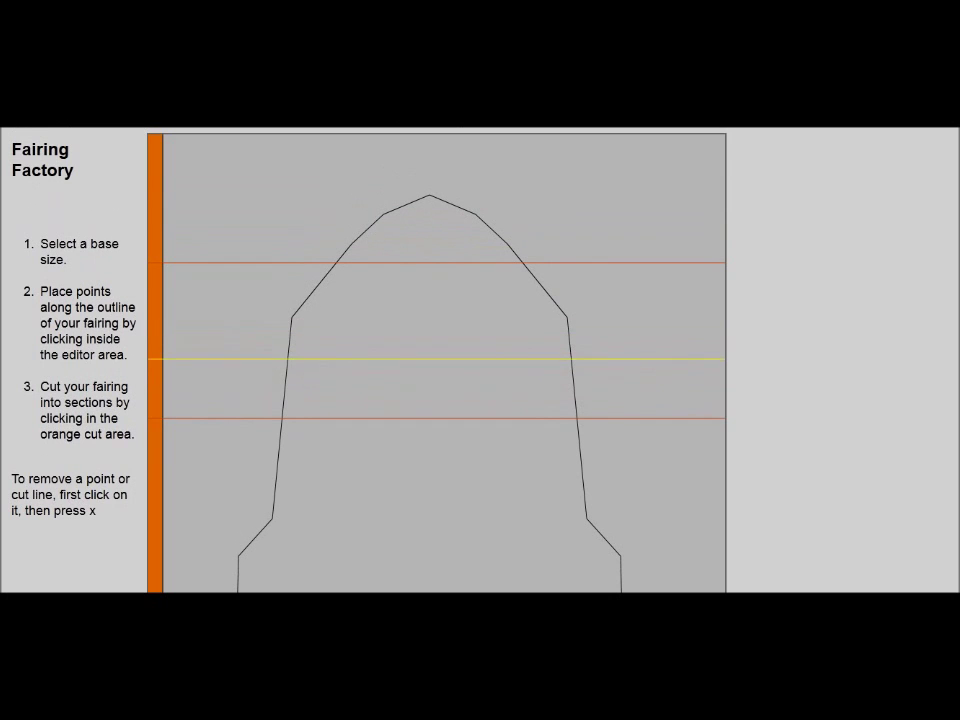
key("x")
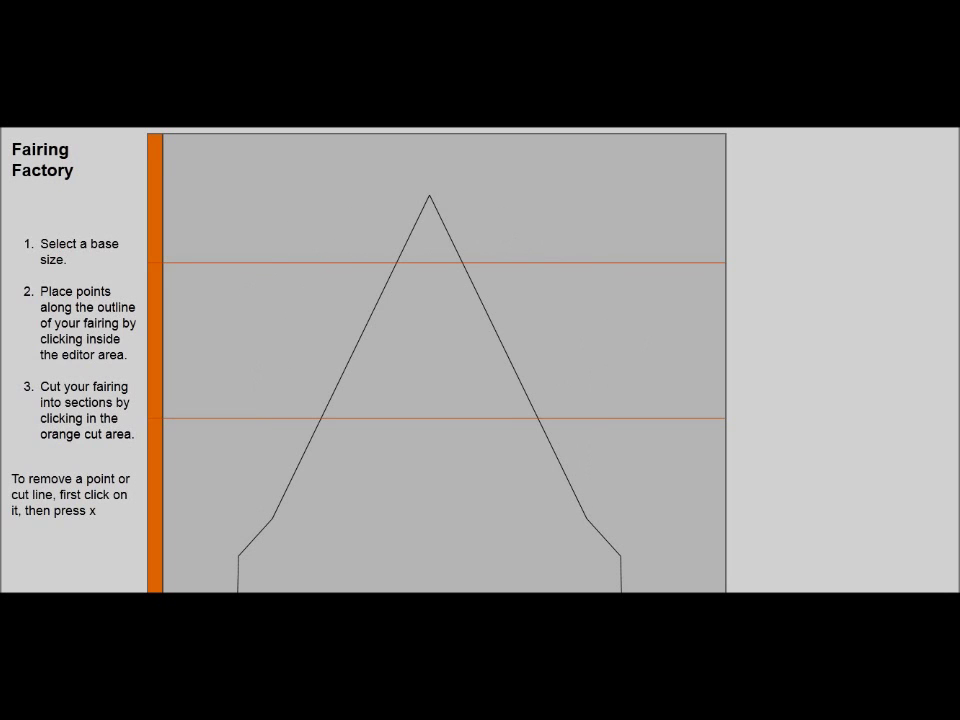
- Rebuild the upper outline with a side point about 1.1 m from the centre and a nose point about 0.6 m from it
left_click(514, 370)
left_click_drag(514, 370, 568, 298)
left_click(503, 250)
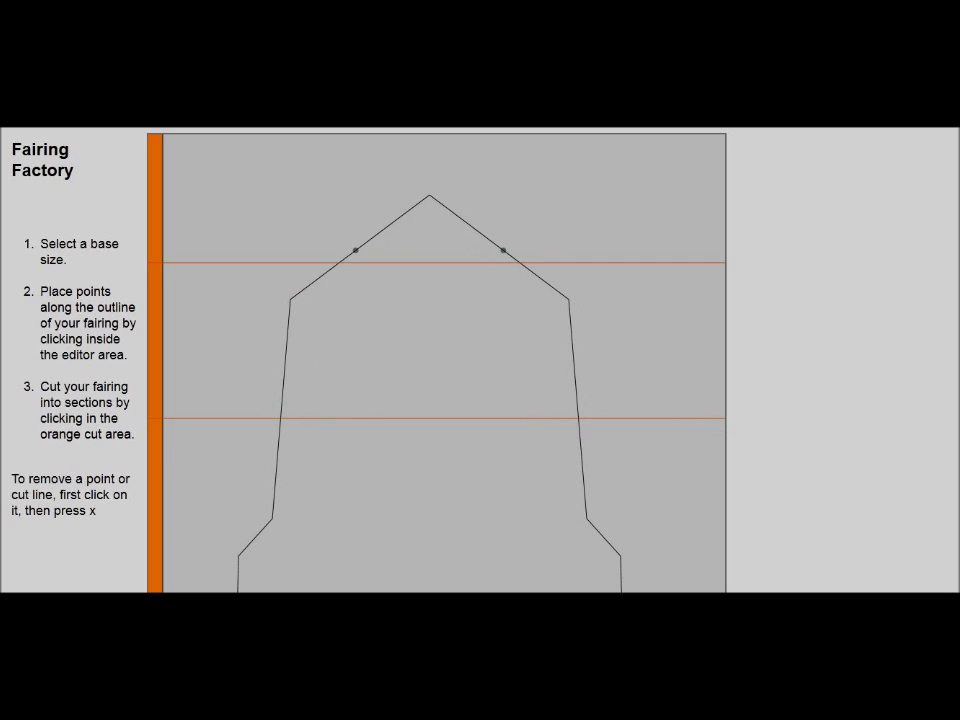
left_click_drag(503, 250, 509, 222)
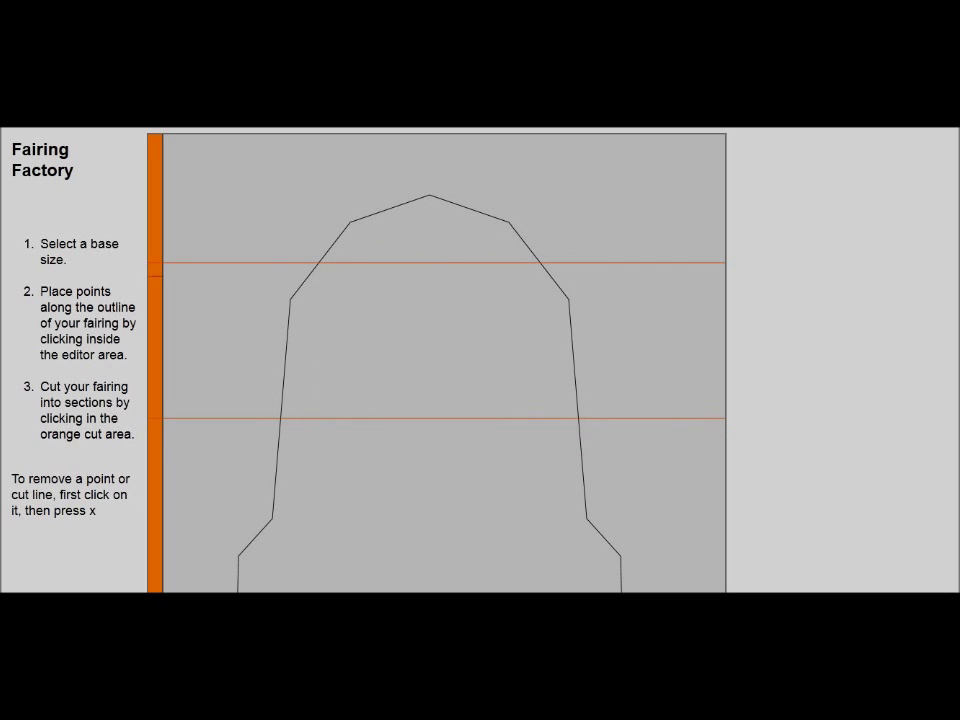
- Turn on the metre grid in the fairing editor area
scroll(480, 360, "down", 7)
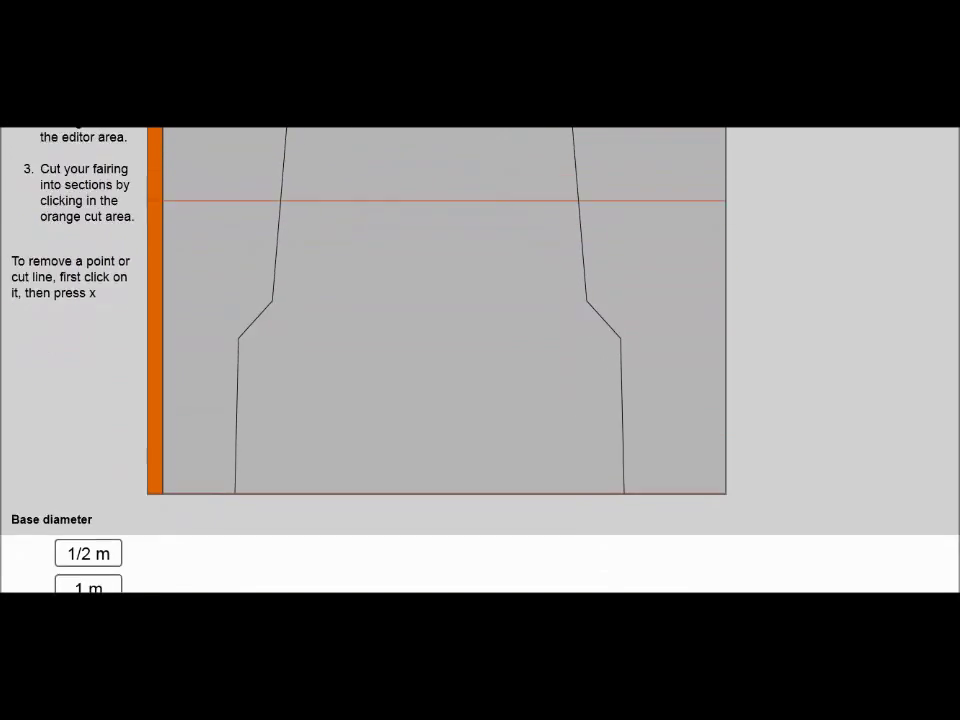
scroll(480, 360, "down", 1)
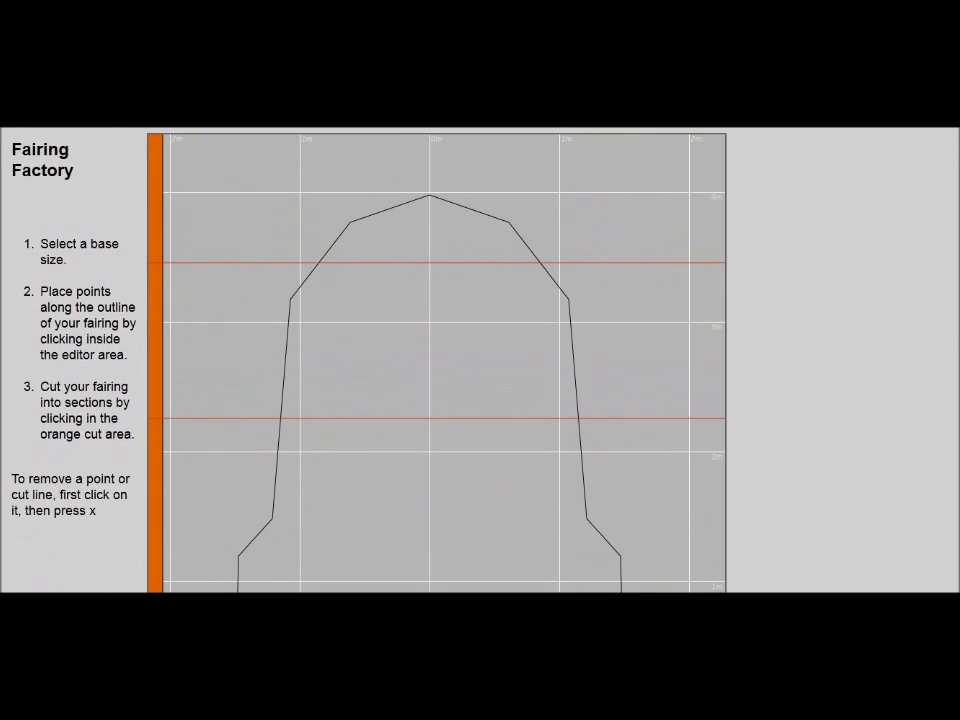
- Round the nose with an extra outline point on each side of the existing one, and delete that middle point
left_click(429, 194)
left_click(429, 195)
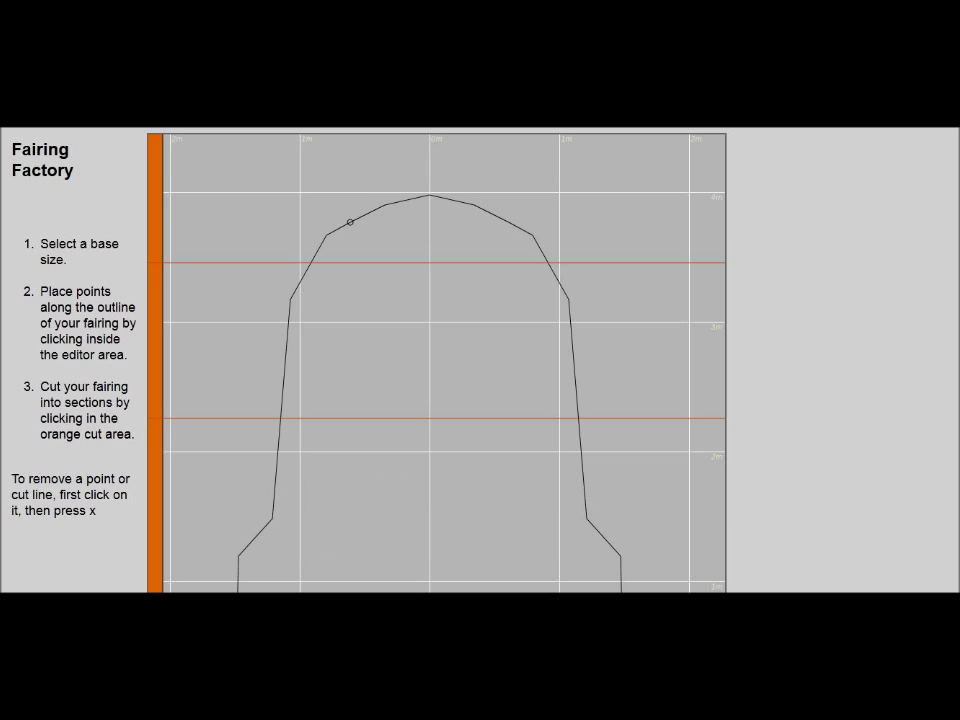
left_click_drag(350, 222, 349, 210)
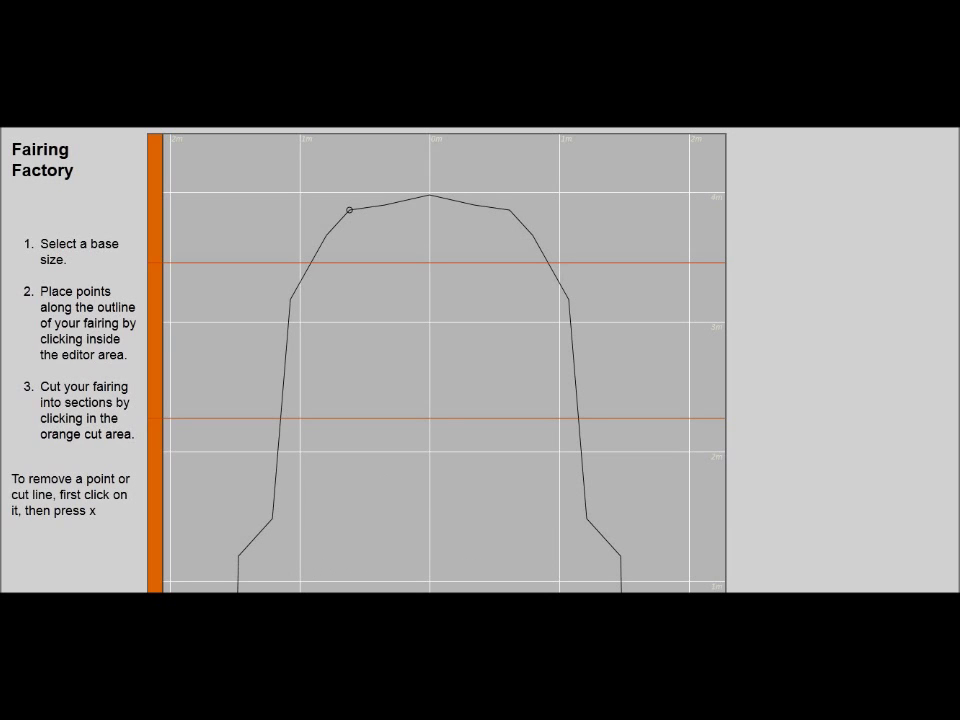
key("x")
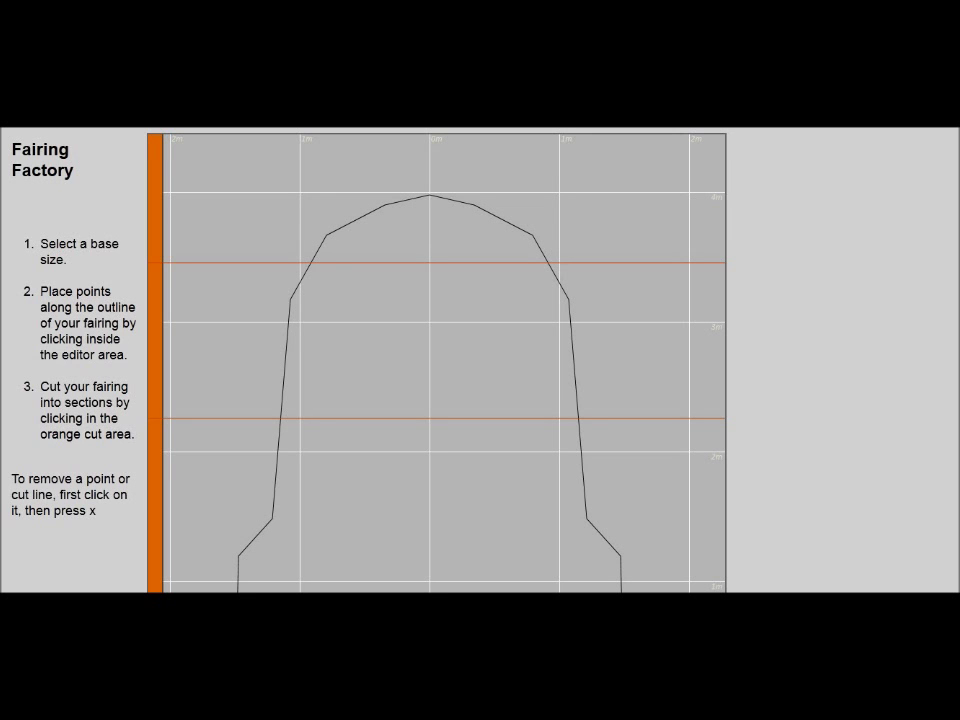
- Show the payload reference image behind the fairing outline
scroll(480, 360, "down", 5)
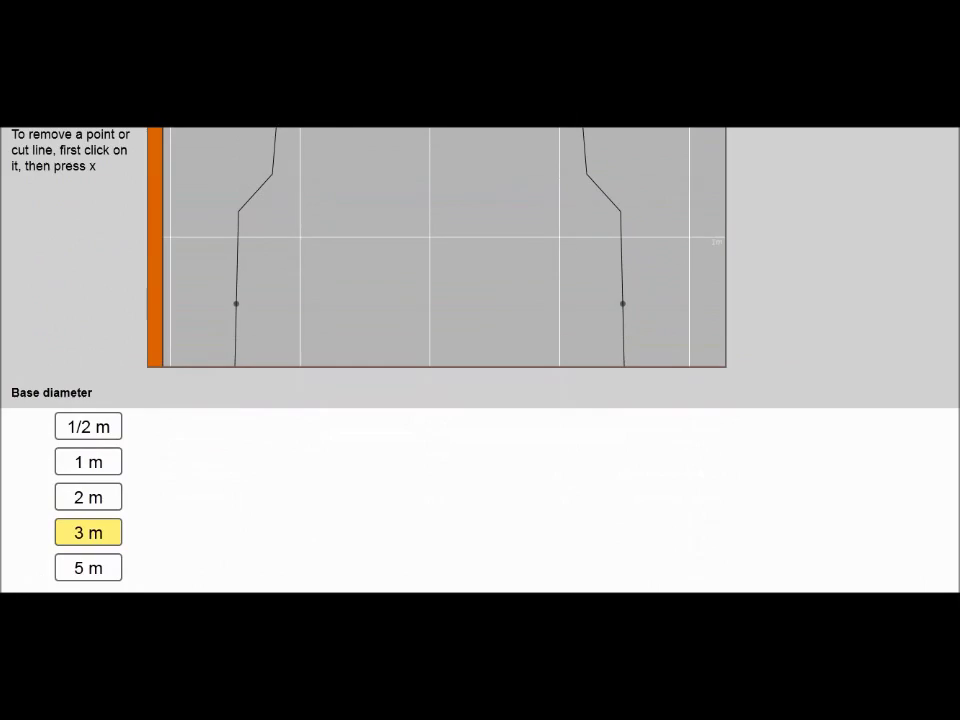
scroll(480, 360, "up", 1)
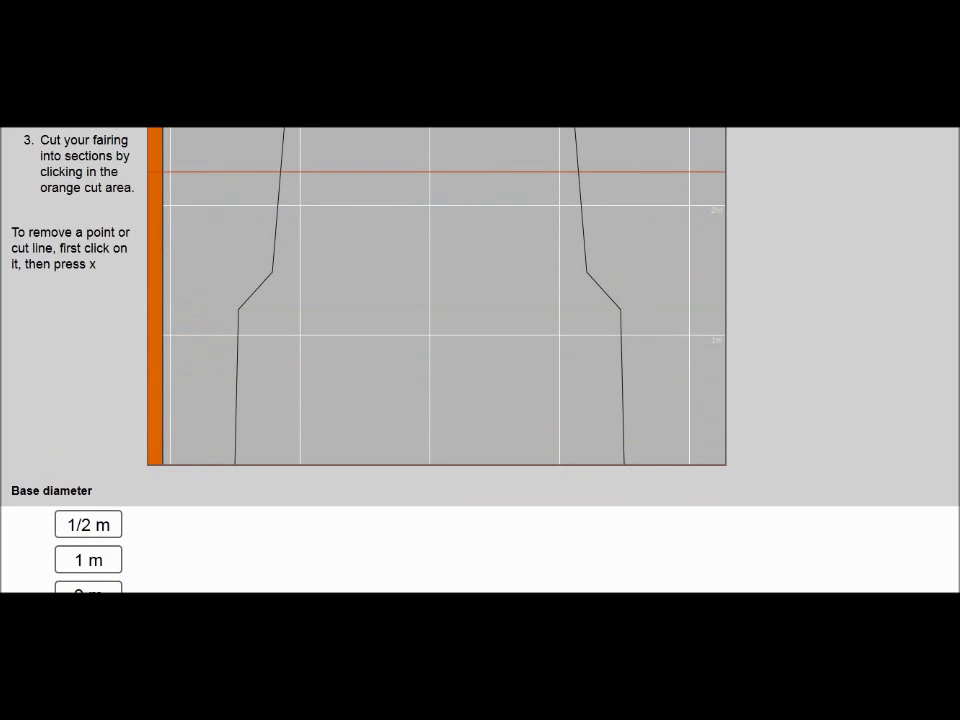
scroll(480, 360, "up", 3)
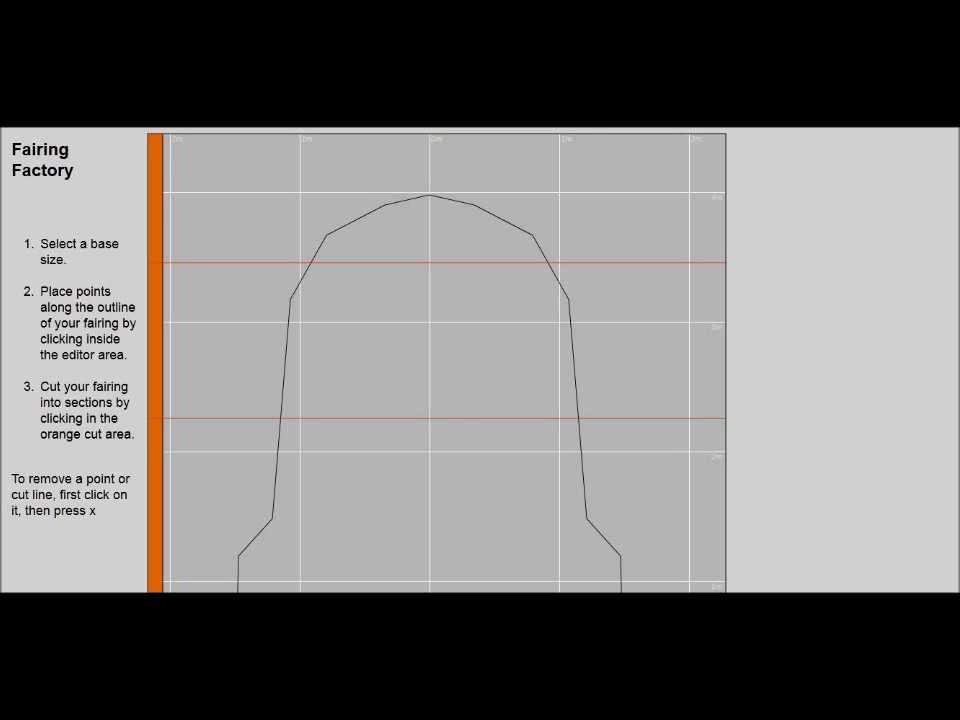
scroll(480, 360, "down", 10)
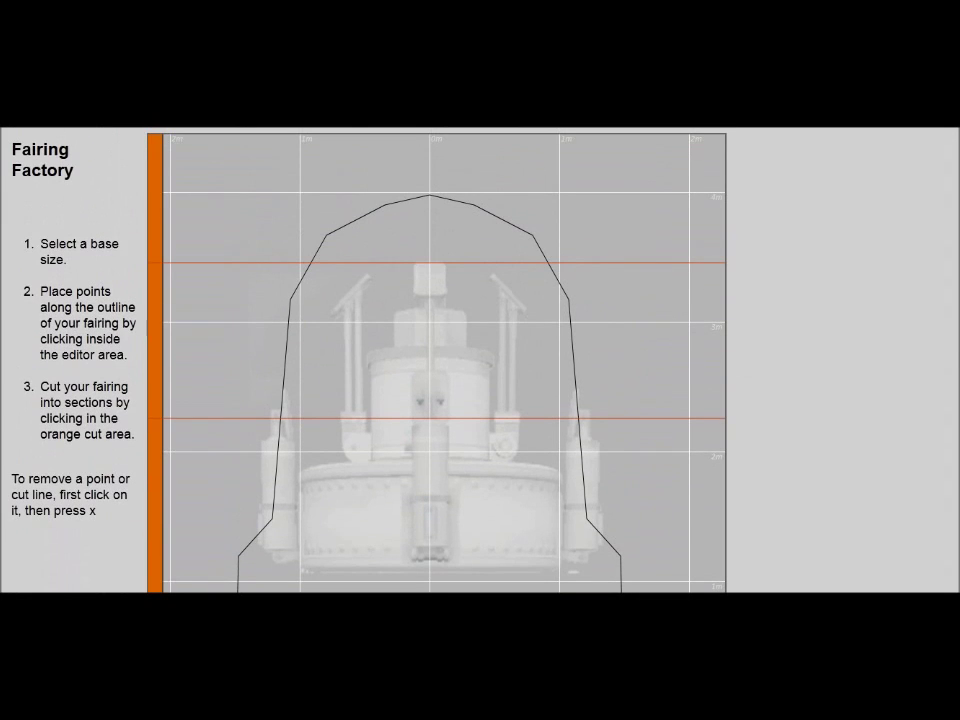
- Add a point on the lower side at the 1 m line and another just above it to make the upper side nearly vertical
scroll(480, 360, "down", 2)
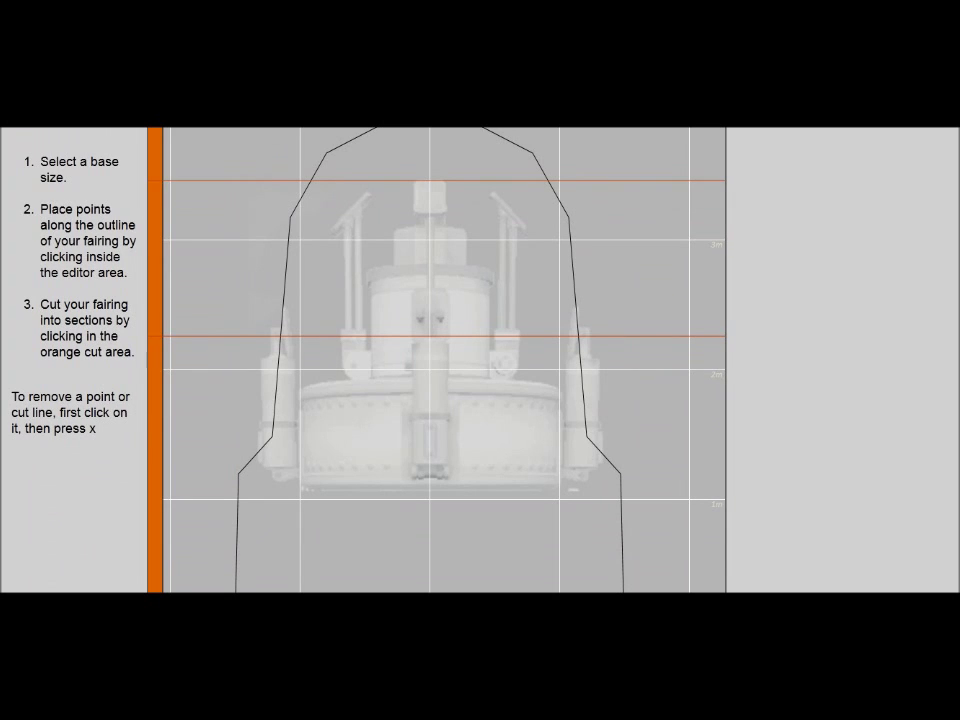
left_click_drag(583, 407, 560, 426)
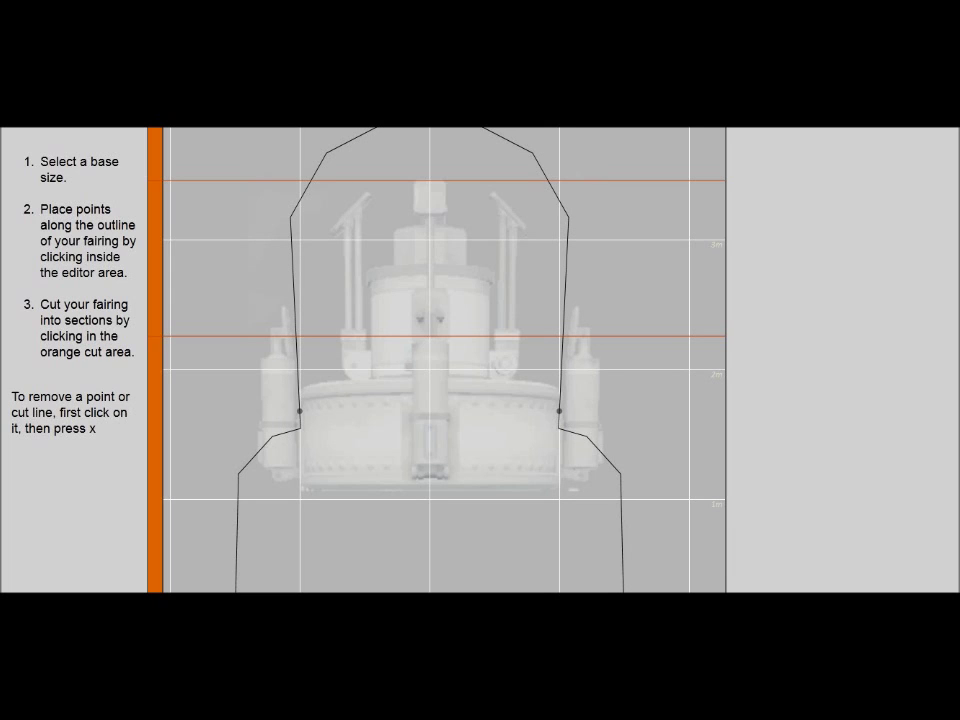
left_click_drag(559, 411, 568, 421)
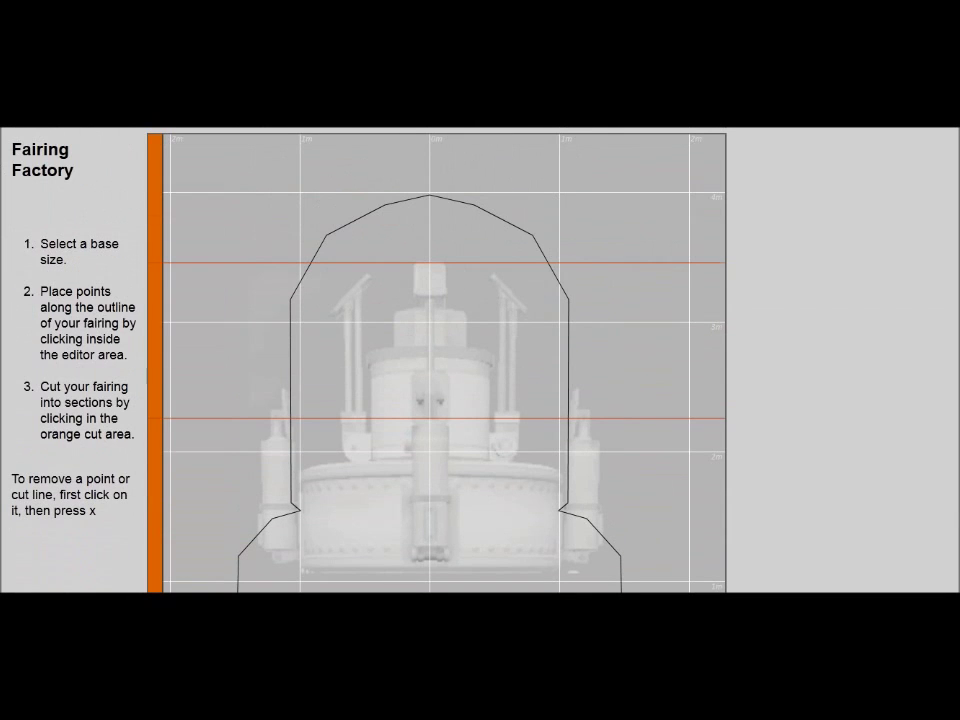
- Widen the upper nose corner to the 1 m line and bulge the side out to about 1.55 m around the payload's side parts
left_click_drag(326, 235, 300, 224)
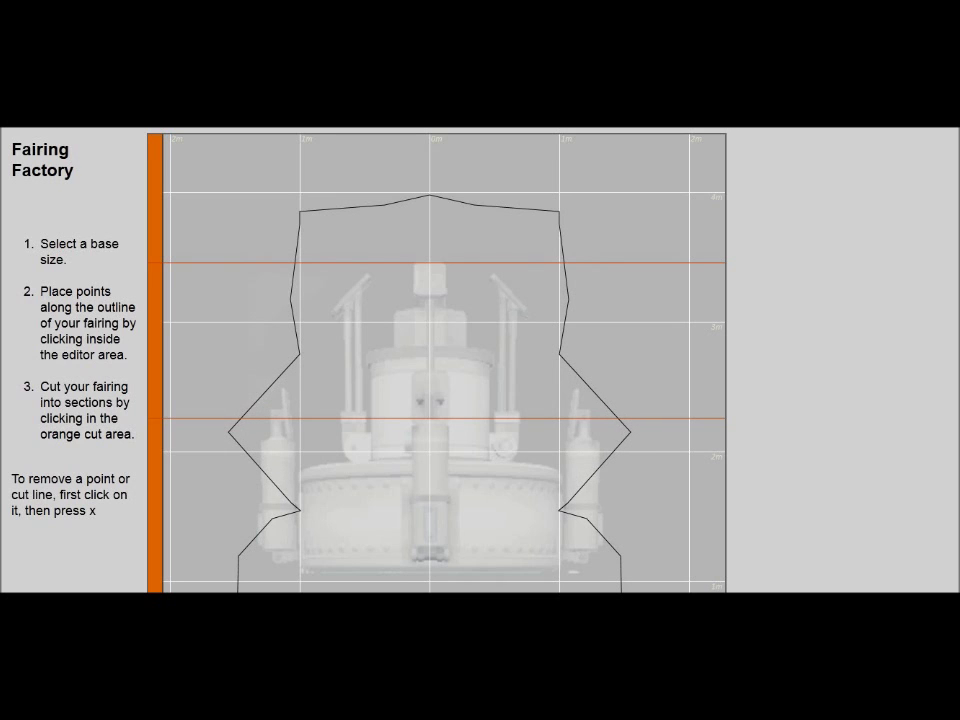
scroll(480, 360, "down", 3)
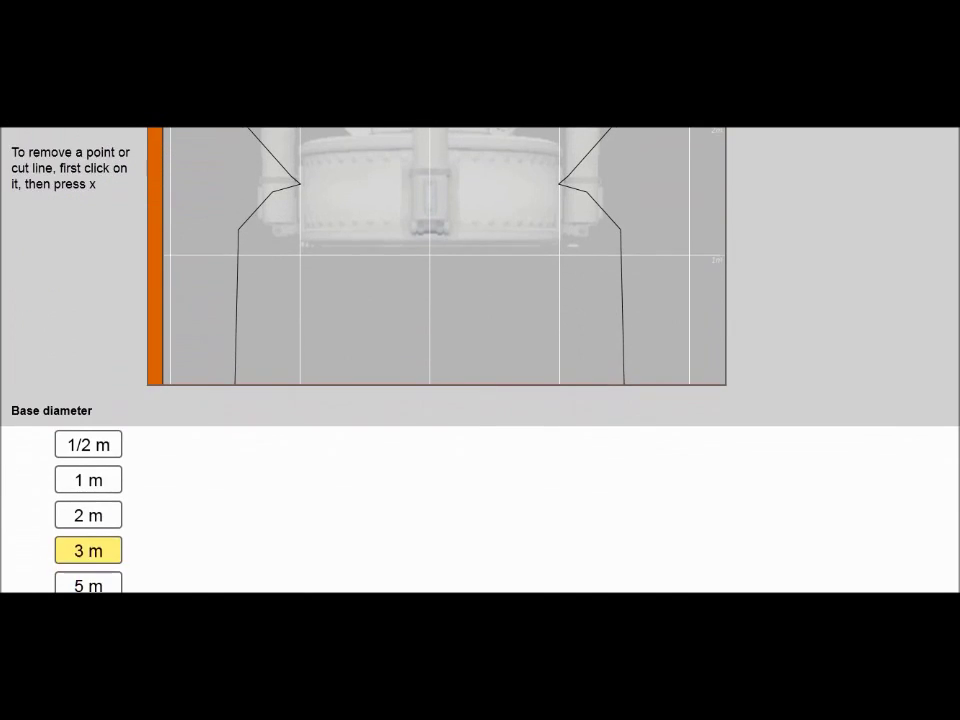
scroll(480, 360, "up", 2)
scroll(480, 360, "up", 2)
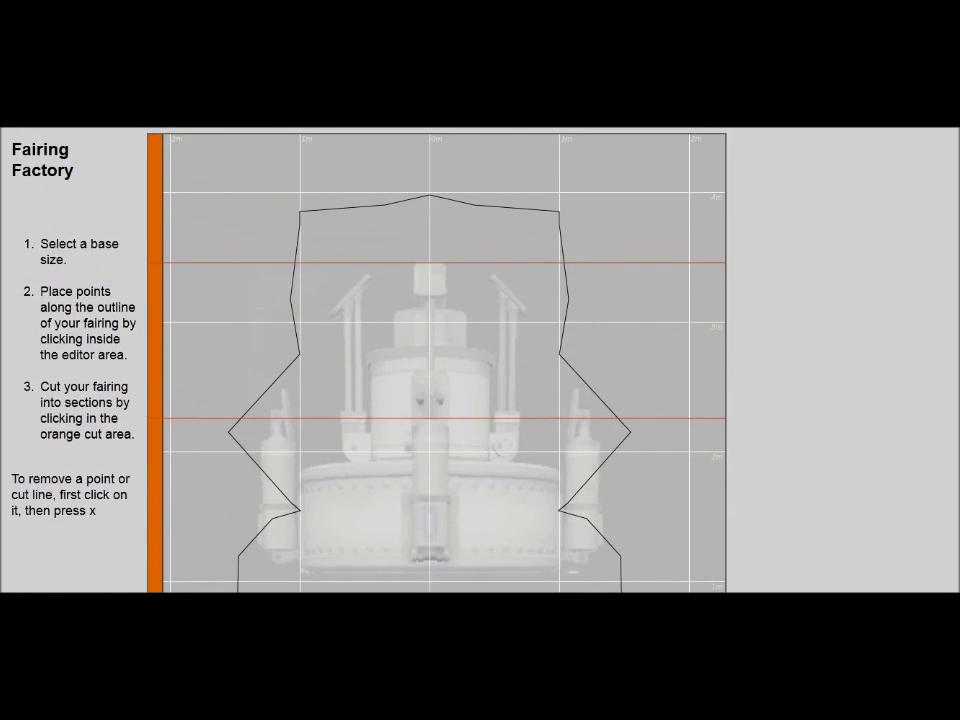
scroll(480, 360, "down", 2)
scroll(480, 360, "up", 2)
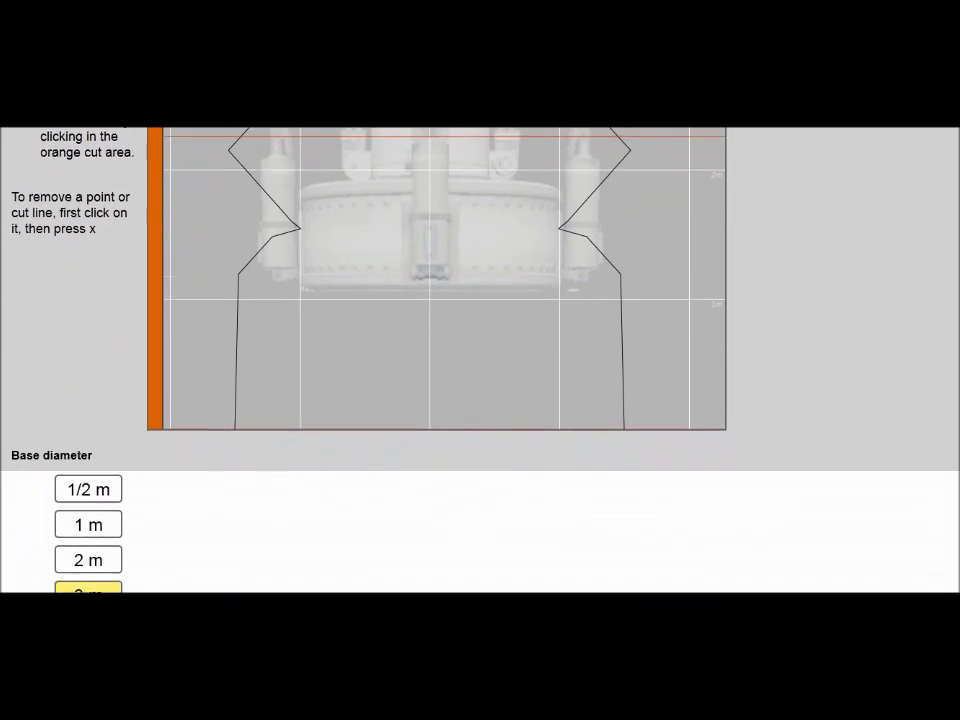
- Add an outline point about 0.9 m high and 1.5 m from the centreline, making the lower side run vertically to the base
scroll(480, 360, "up", 7)
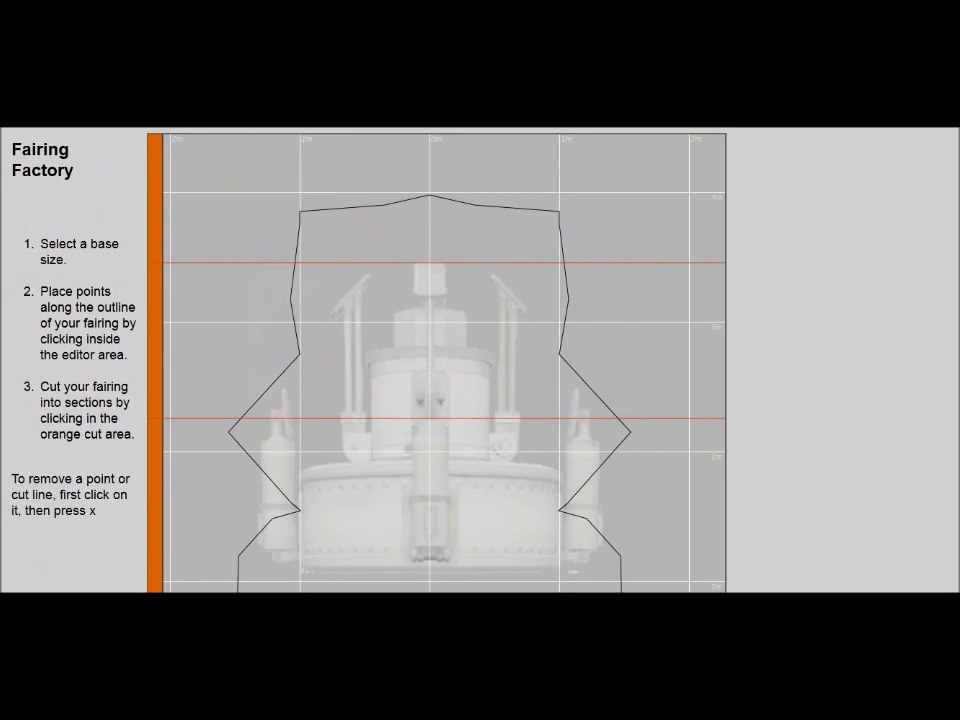
scroll(300, 428, "down", 2)
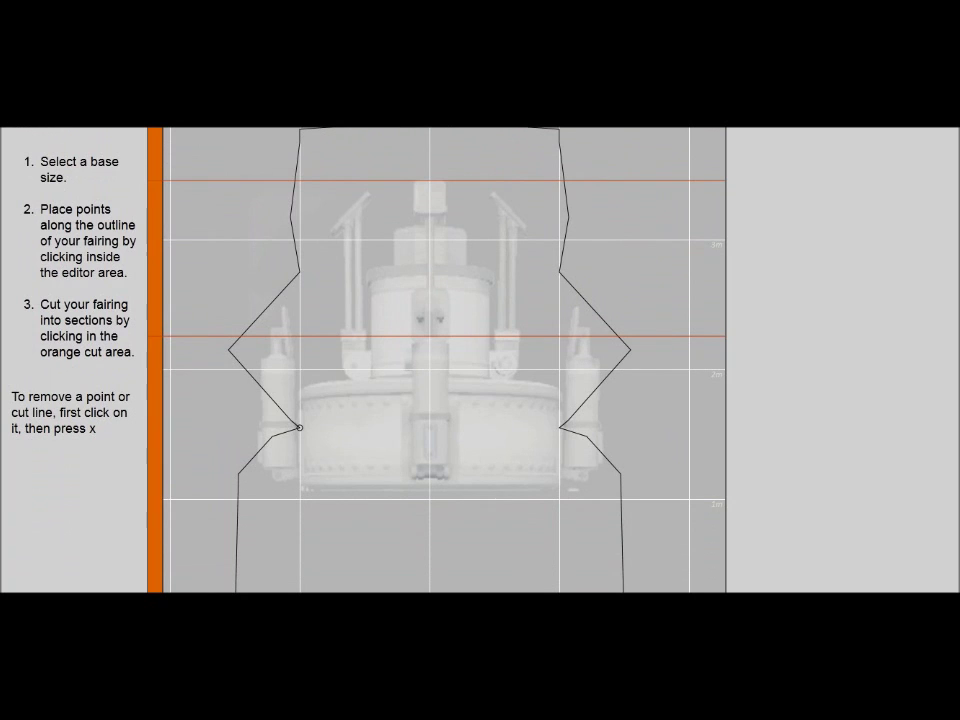
mouse_move(300, 428)
left_mouse_down()
mouse_move(170, 428)
mouse_move(306, 433)
mouse_move(299, 427)
left_mouse_up()
left_click(621, 504)
mouse_move(621, 504)
left_mouse_down()
mouse_move(701, 486)
mouse_move(598, 514)
mouse_move(658, 508)
mouse_move(624, 510)
left_mouse_up()
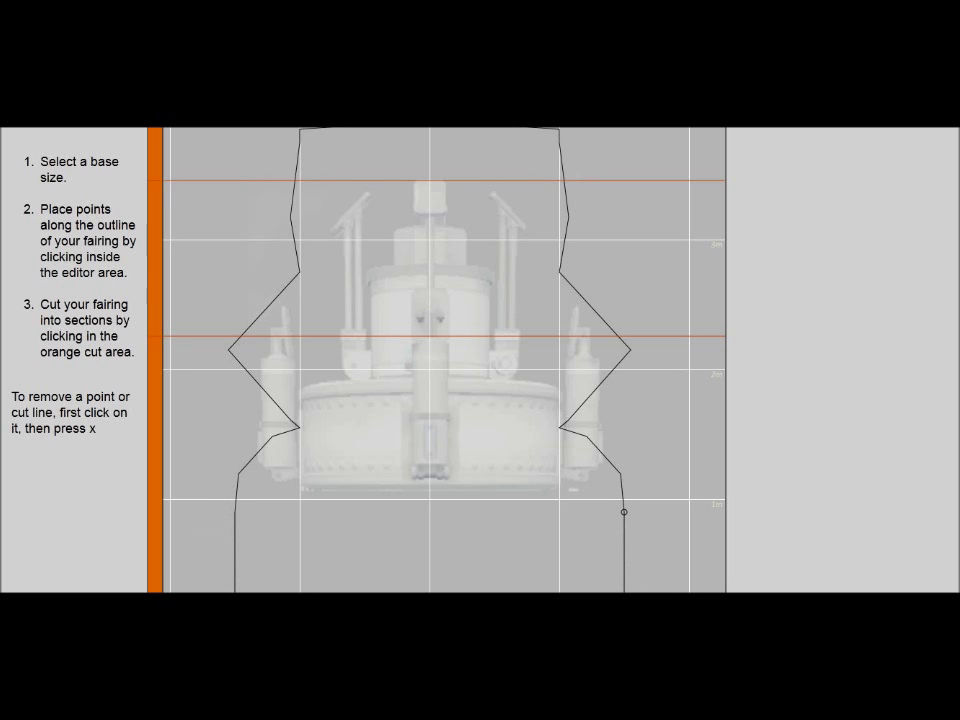
left_click(229, 347)
- Review the fairing outline and cut lines against the payload image, along with the base diameter, texture and display settings
scroll(480, 400, "down", 3)
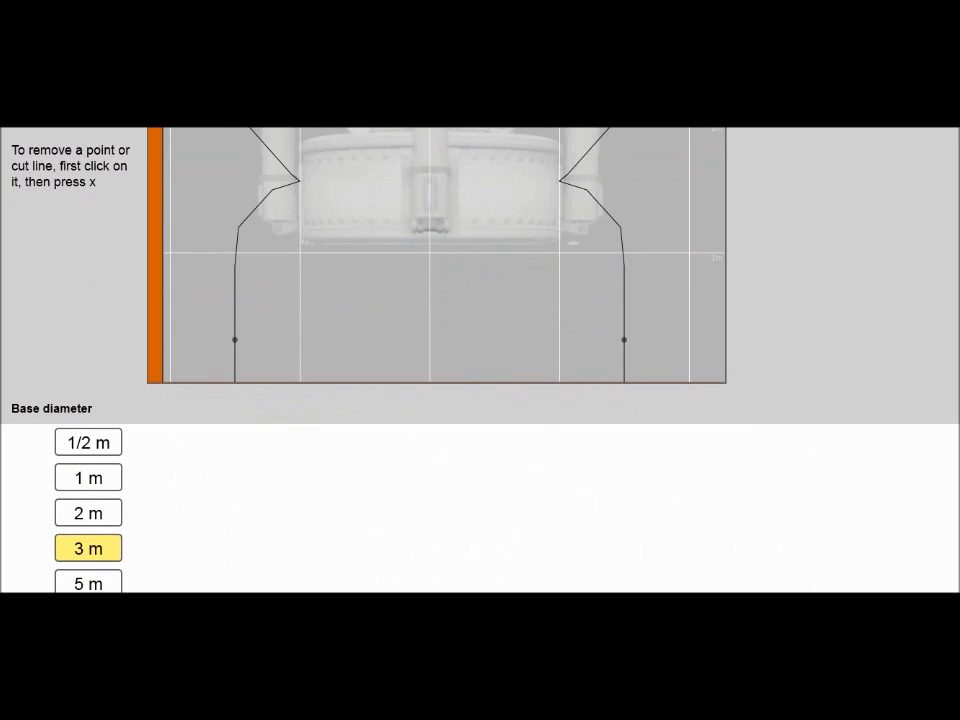
scroll(480, 360, "down", 5)
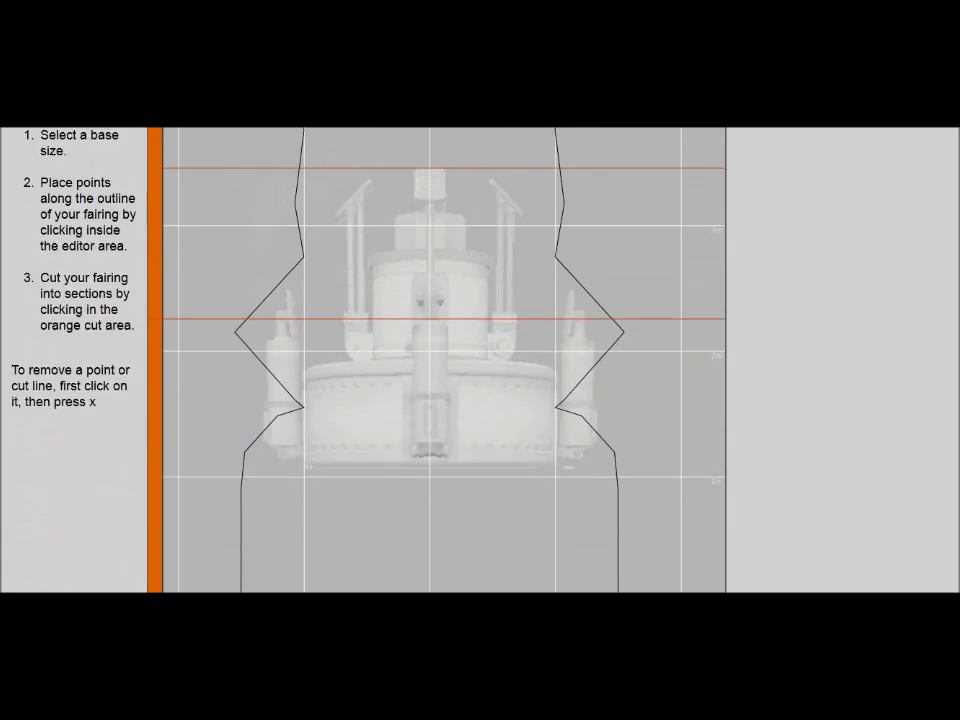
scroll(480, 360, "down", 10)
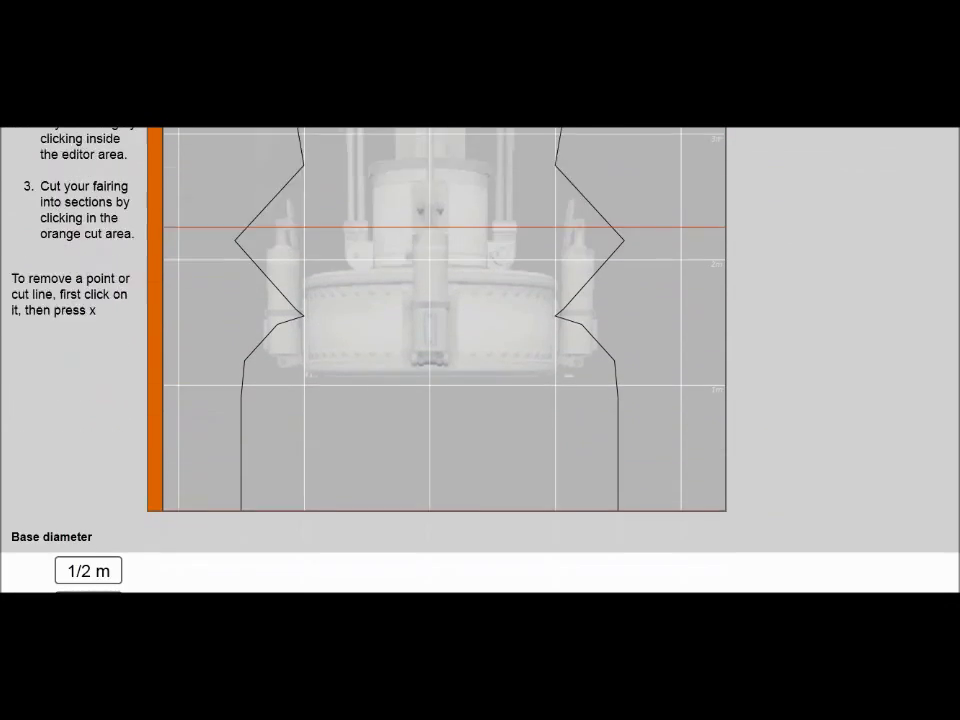
scroll(480, 360, "up", 1)
scroll(480, 360, "up", 3)
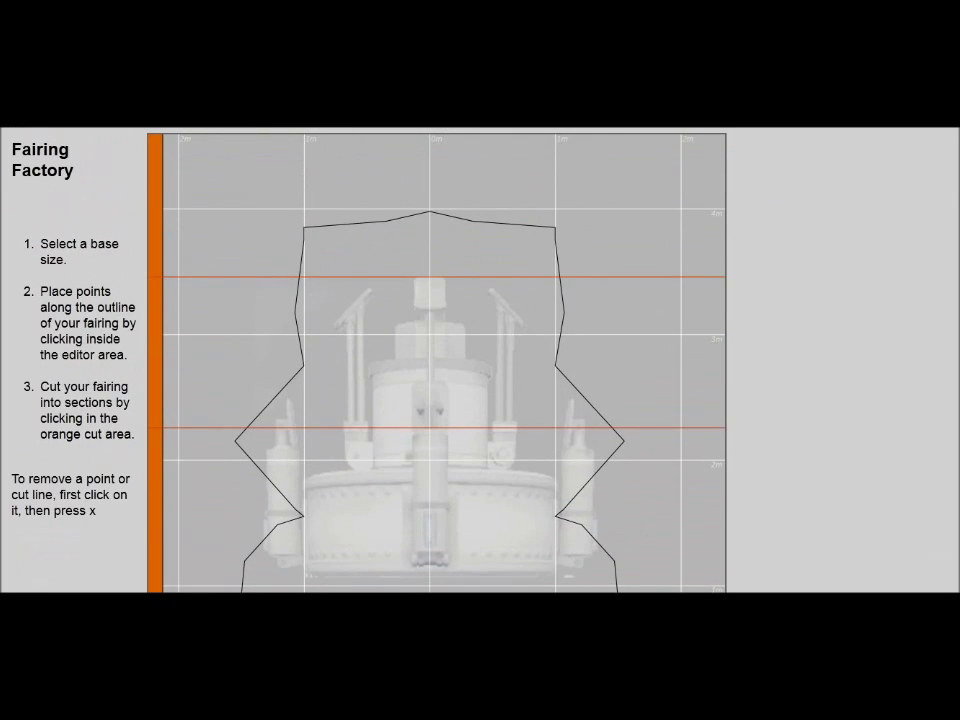
scroll(480, 360, "down", 3)
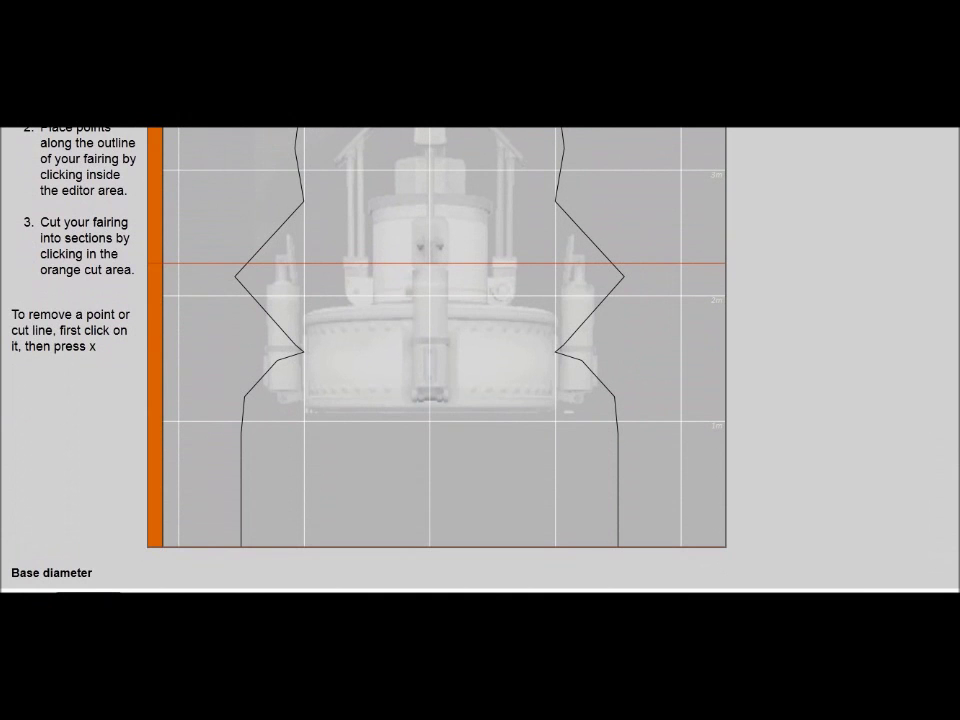
scroll(480, 360, "up", 3)
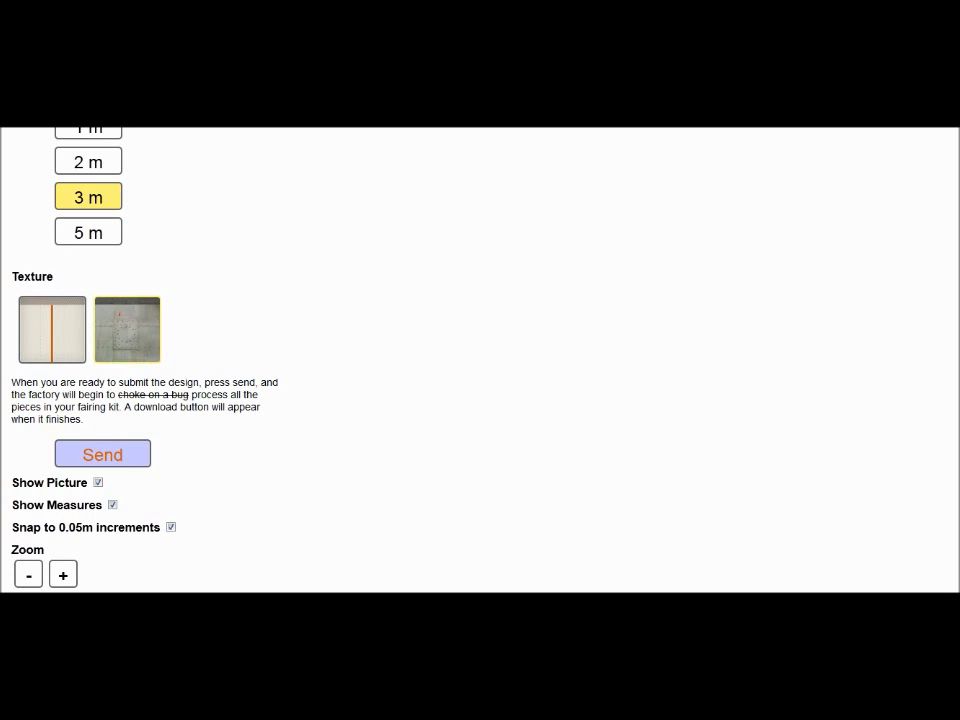
scroll(480, 360, "up", 10)
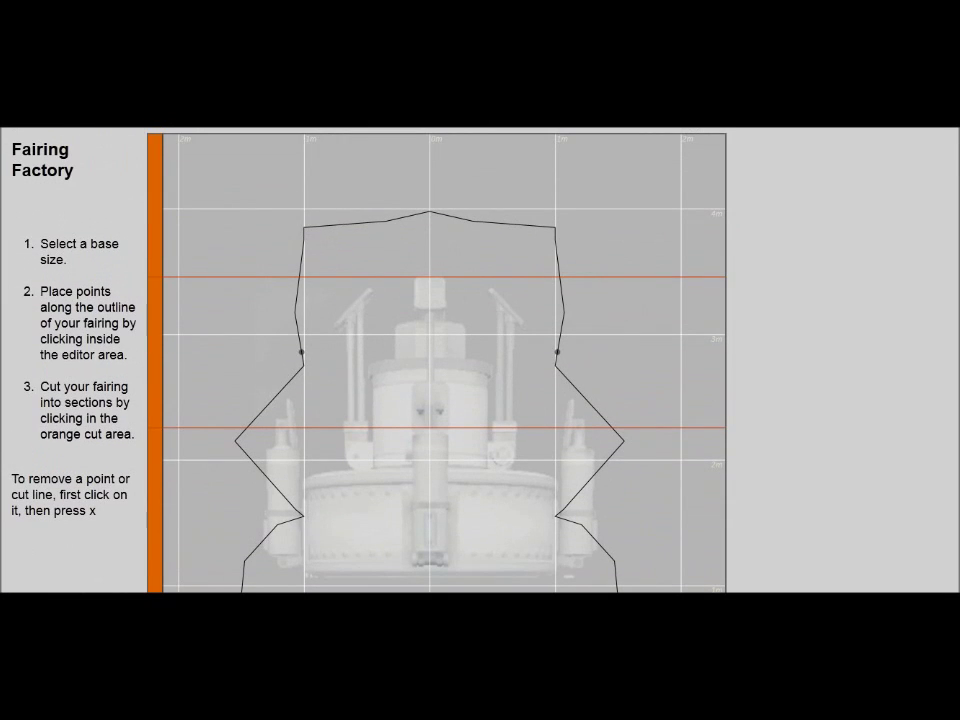